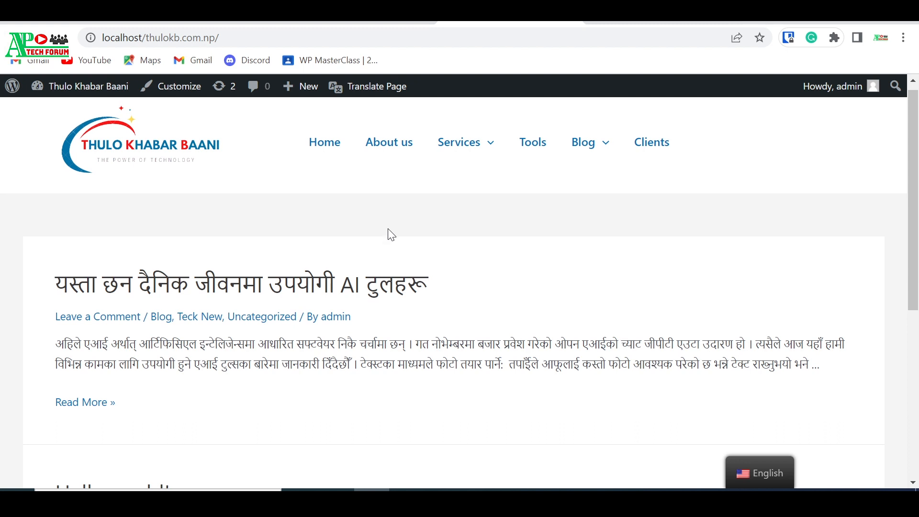
Compare how the header menu behaves during scrolling on the Thulo Khabar Baani homepage and on the ssf.gov.np site.
scroll(403, 270, "down", 4)
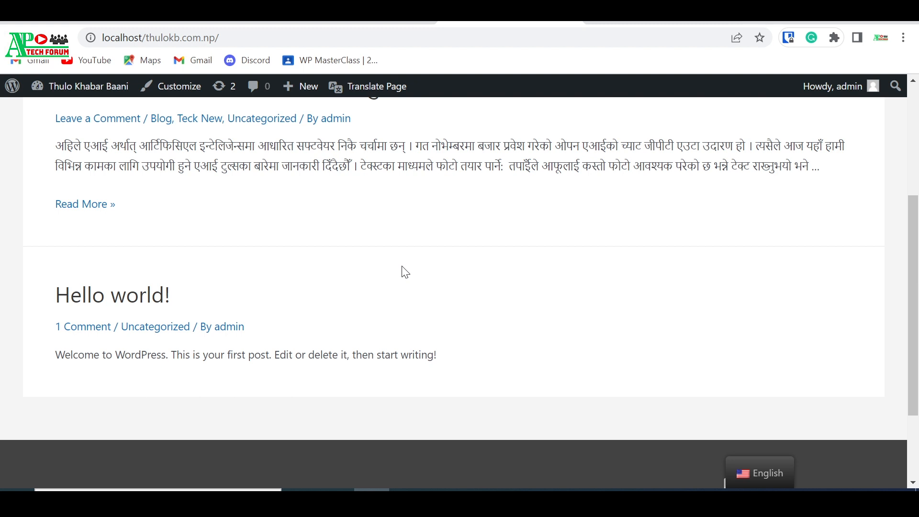
scroll(403, 270, "down", 2)
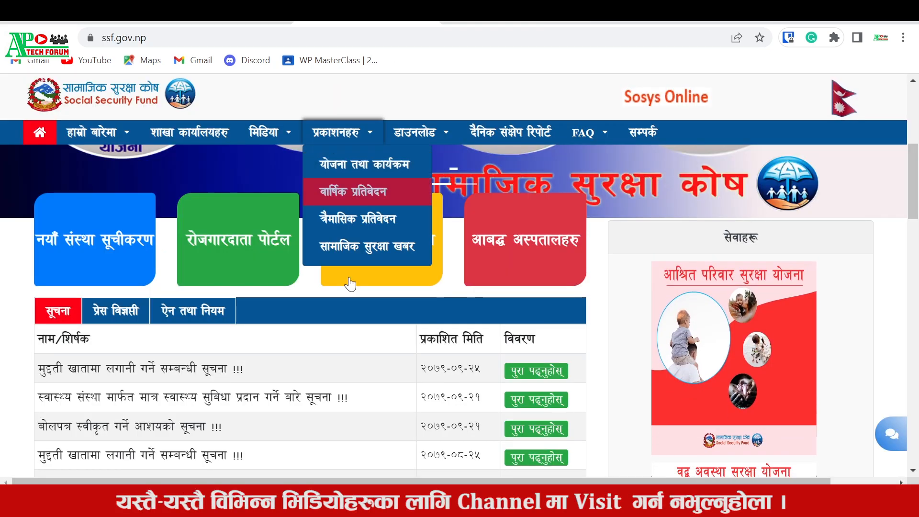
scroll(348, 278, "up", 5)
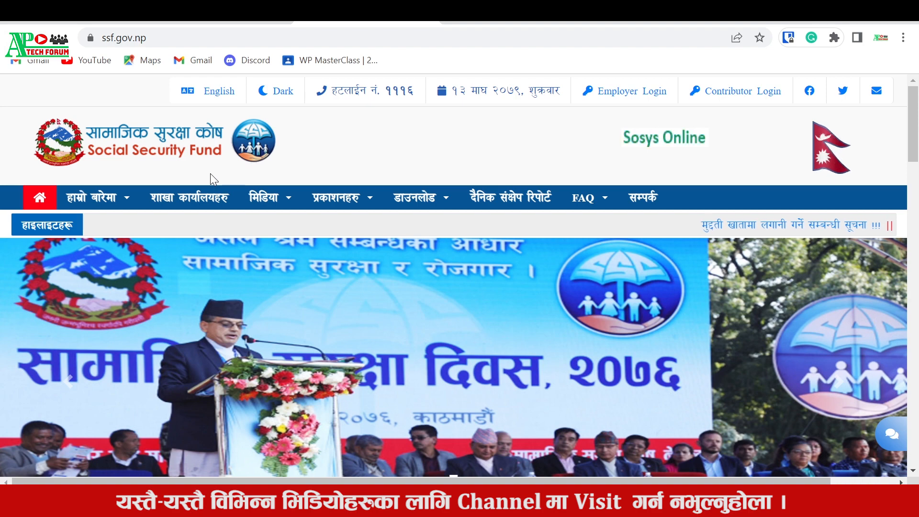
scroll(269, 273, "down", 2)
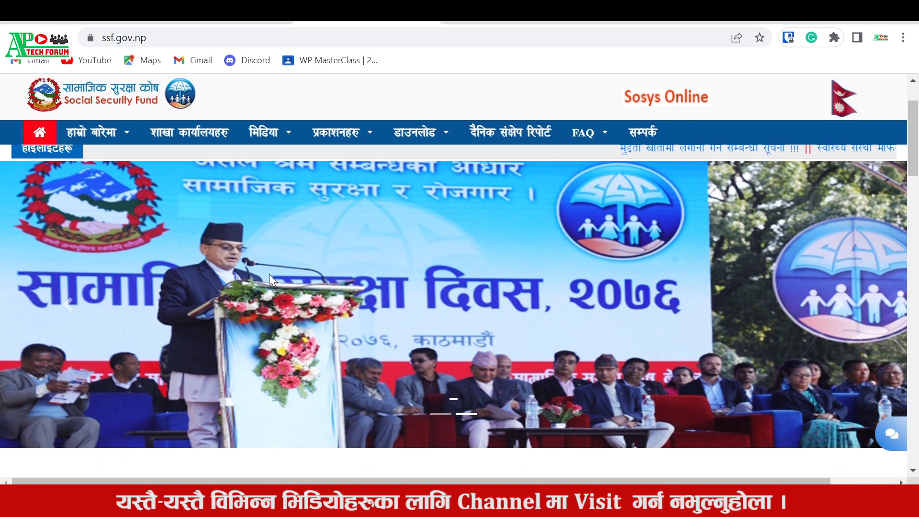
scroll(269, 273, "down", 3)
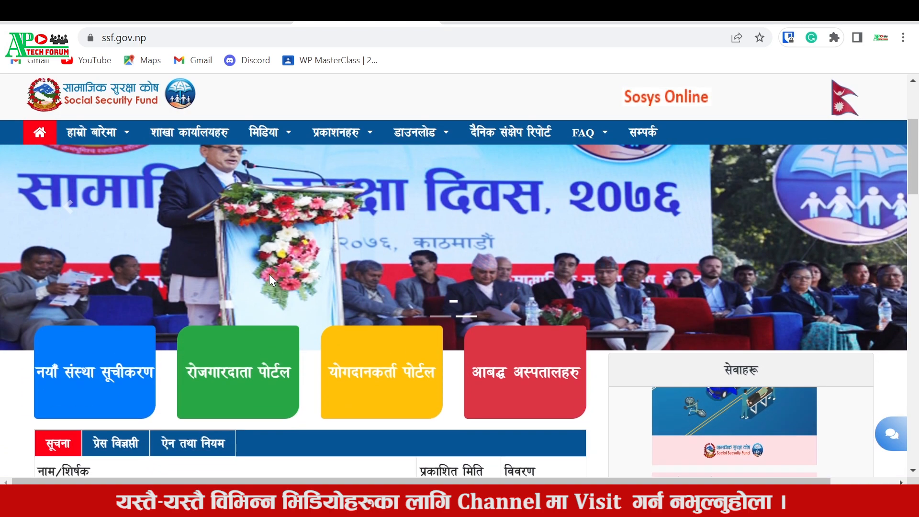
scroll(268, 274, "down", 3)
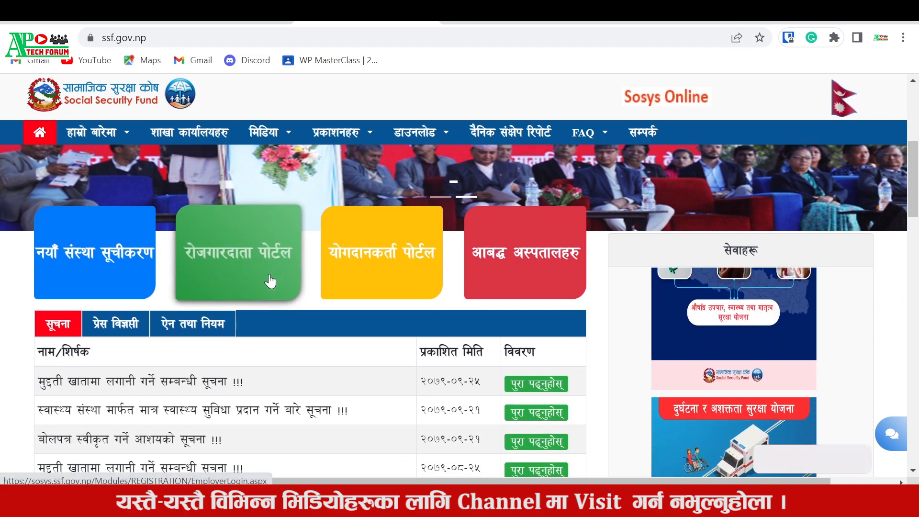
scroll(270, 282, "down", 15)
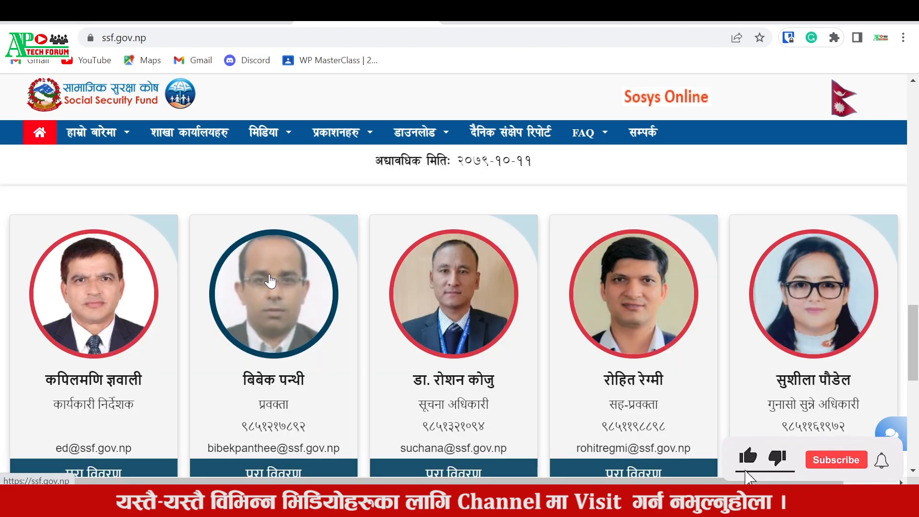
scroll(271, 281, "down", 3)
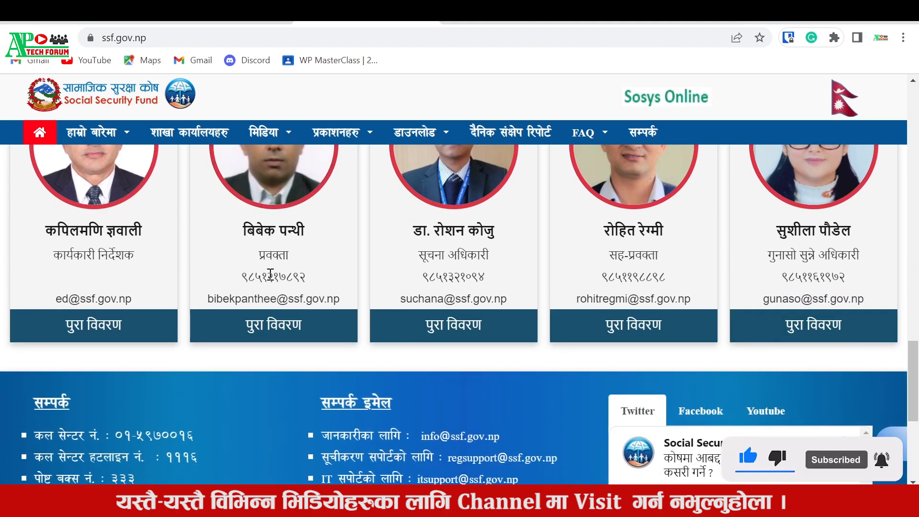
scroll(270, 275, "up", 5)
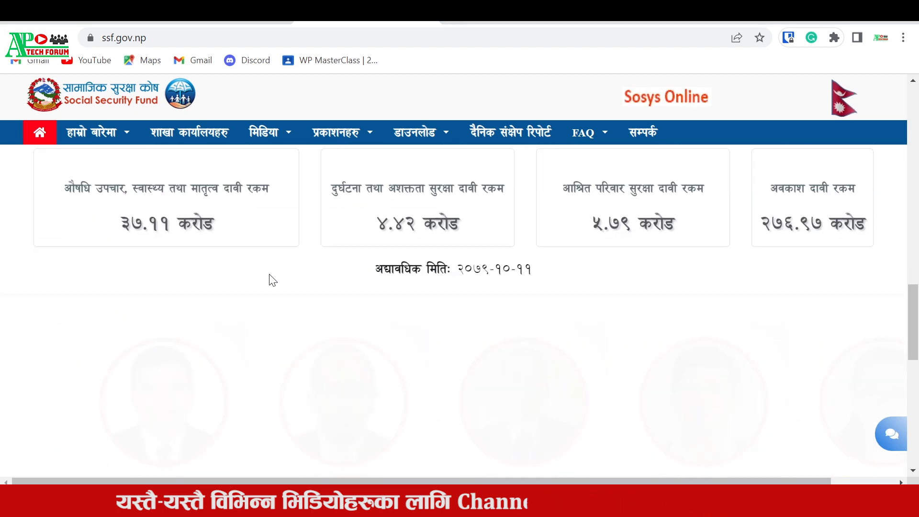
scroll(269, 274, "down", 1)
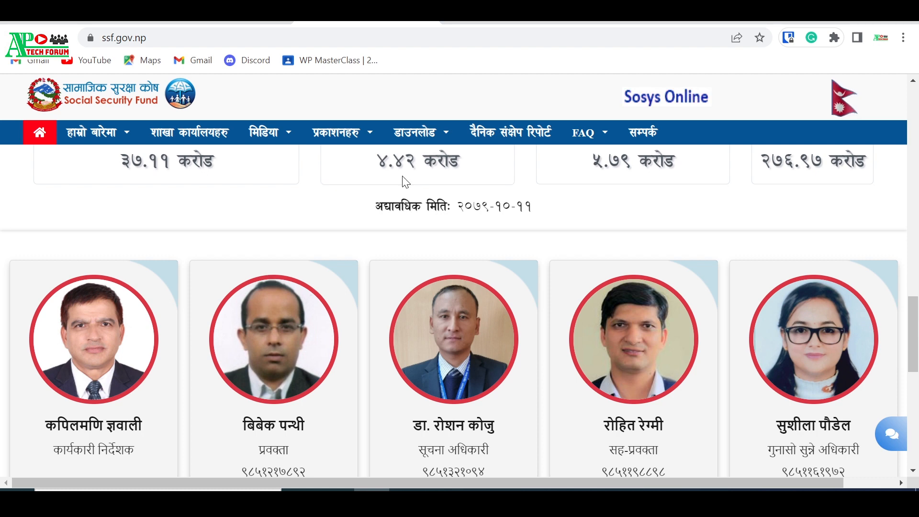
scroll(407, 179, "up", 3)
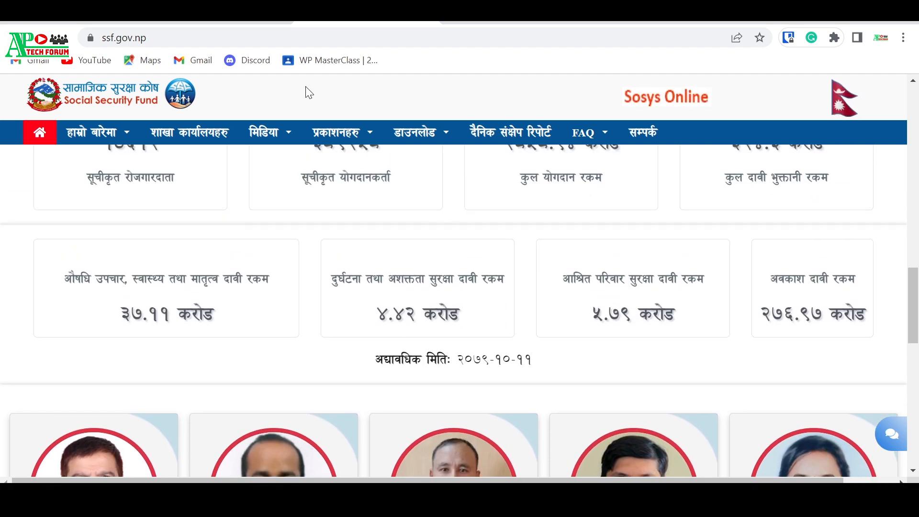
mouse_move(267, 139)
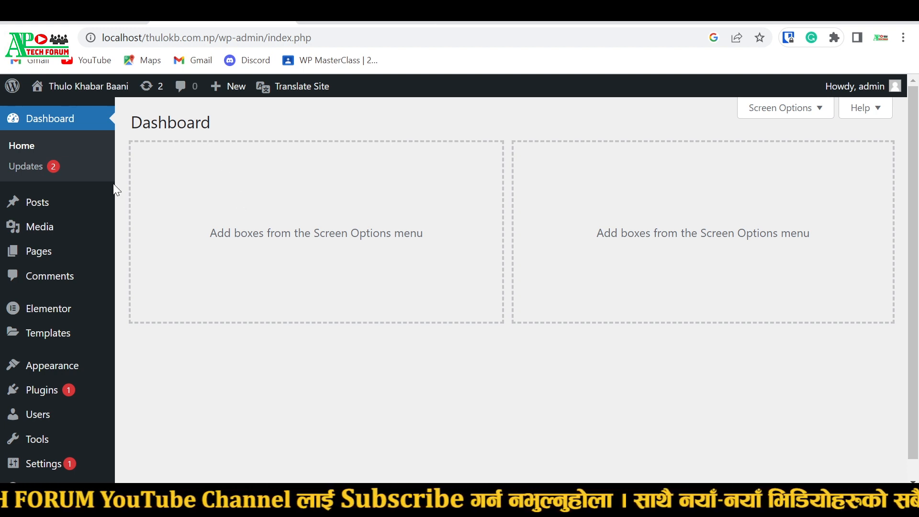
Go to the page for adding new WordPress plugins and search for "sticky menu".
scroll(115, 189, "down", 1)
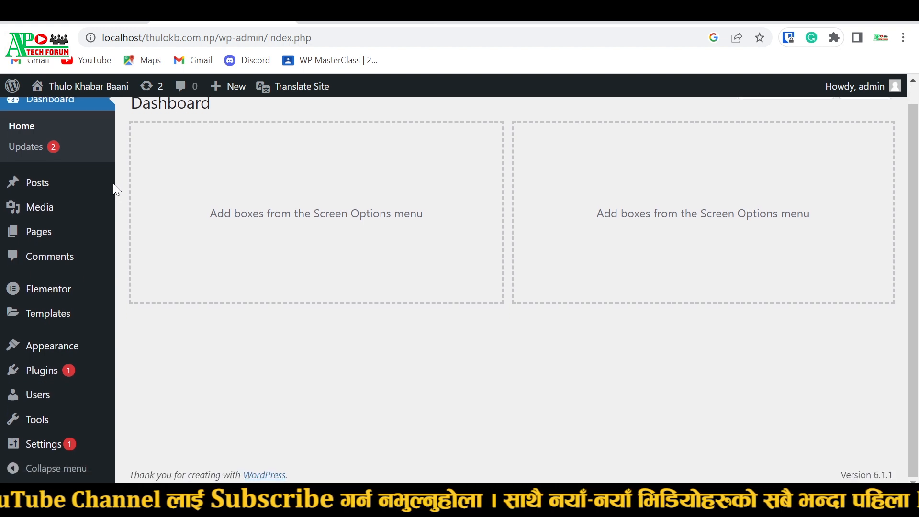
mouse_move(31, 372)
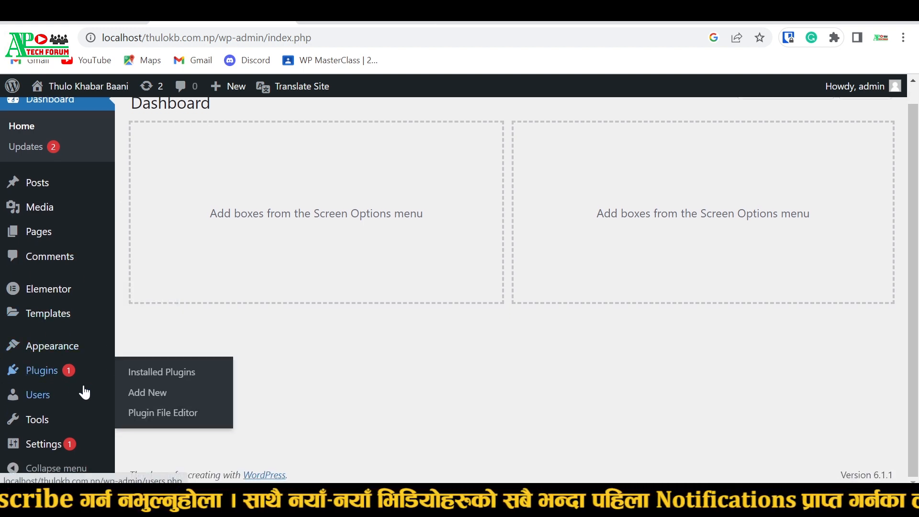
left_click(158, 399)
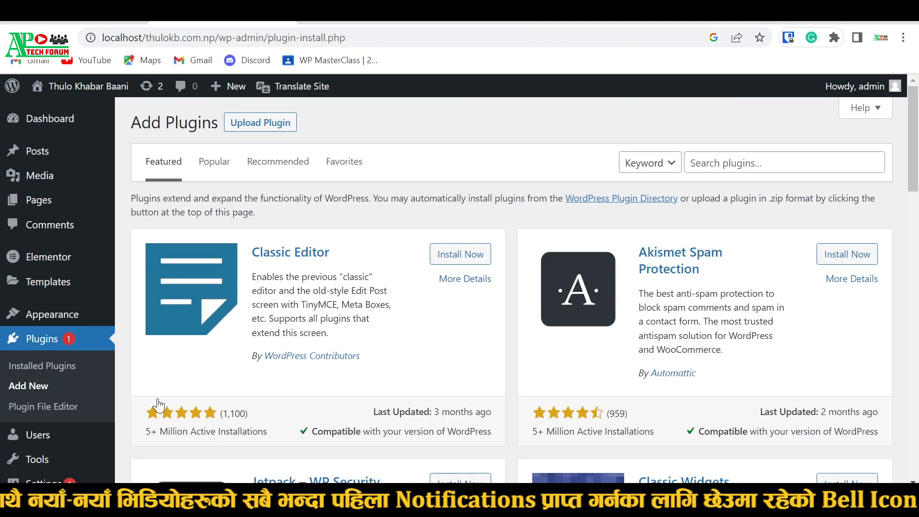
left_click(730, 164)
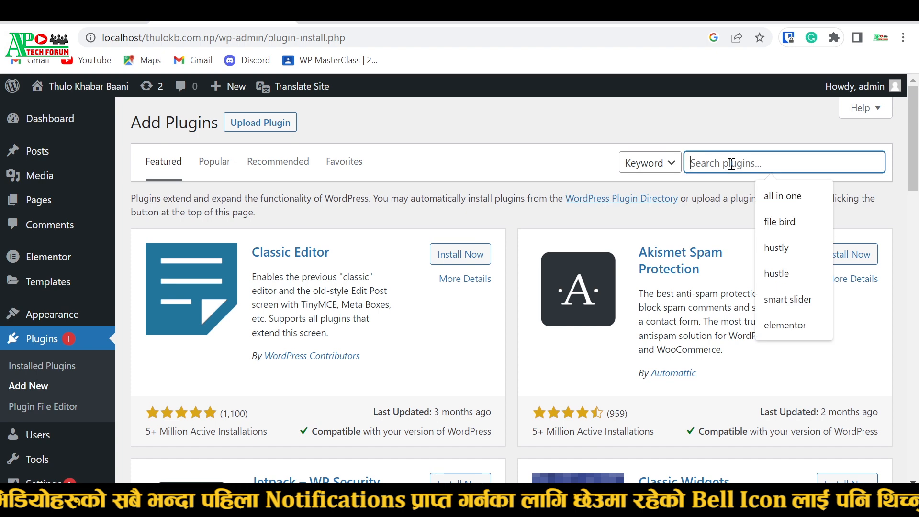
type("sticky menu")
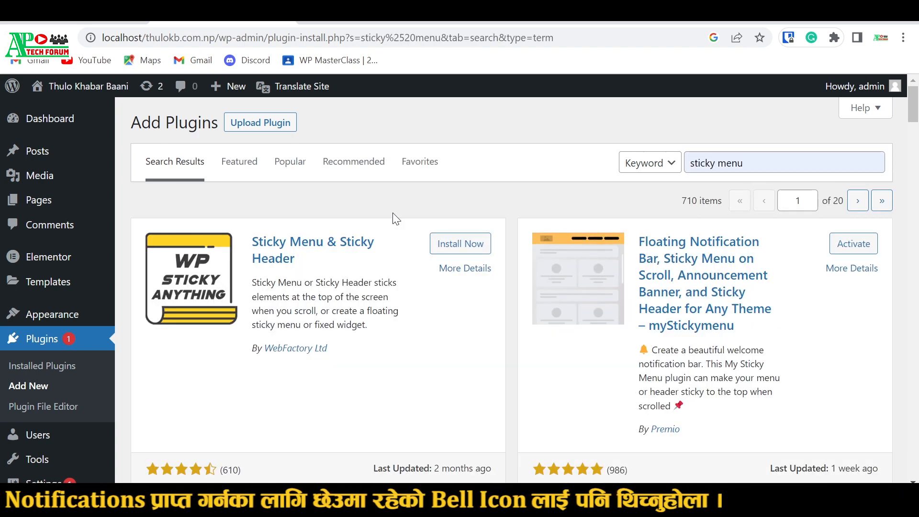
Activate the myStickymenu plugin by Premio from the search results.
scroll(463, 282, "down", 2)
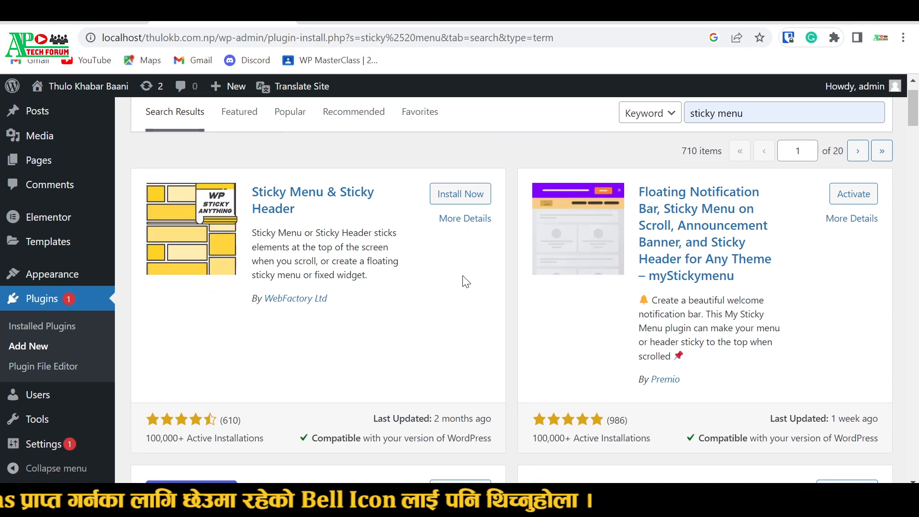
scroll(472, 282, "up", 1)
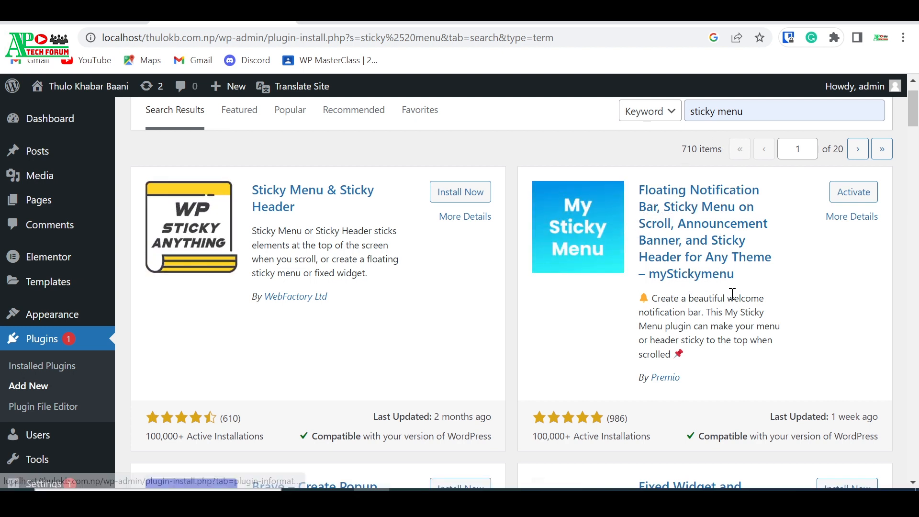
scroll(732, 293, "down", 1)
scroll(732, 294, "up", 2)
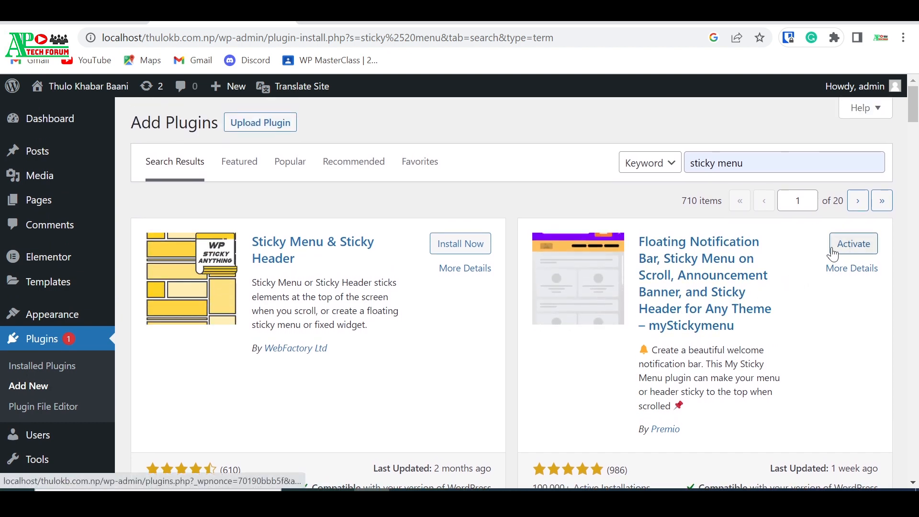
left_click(866, 244)
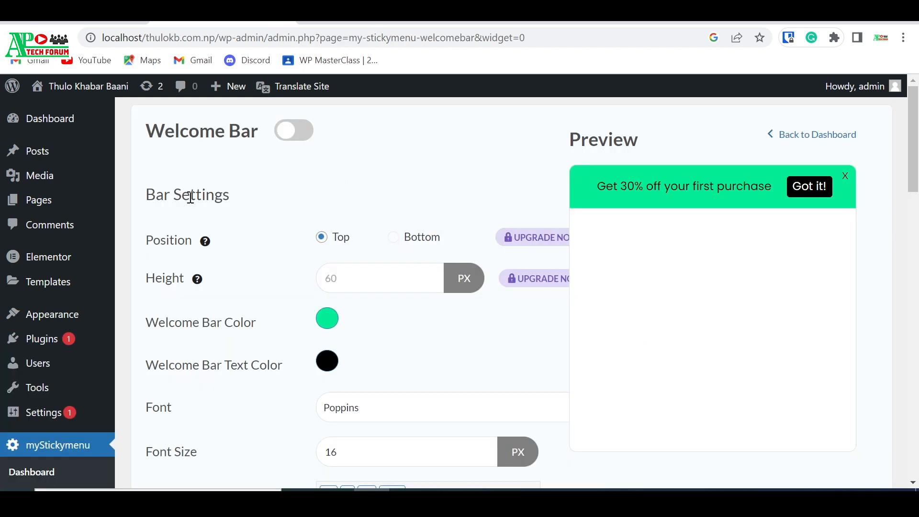
Open the Sticky menu settings page of the myStickymenu plugin.
mouse_move(69, 162)
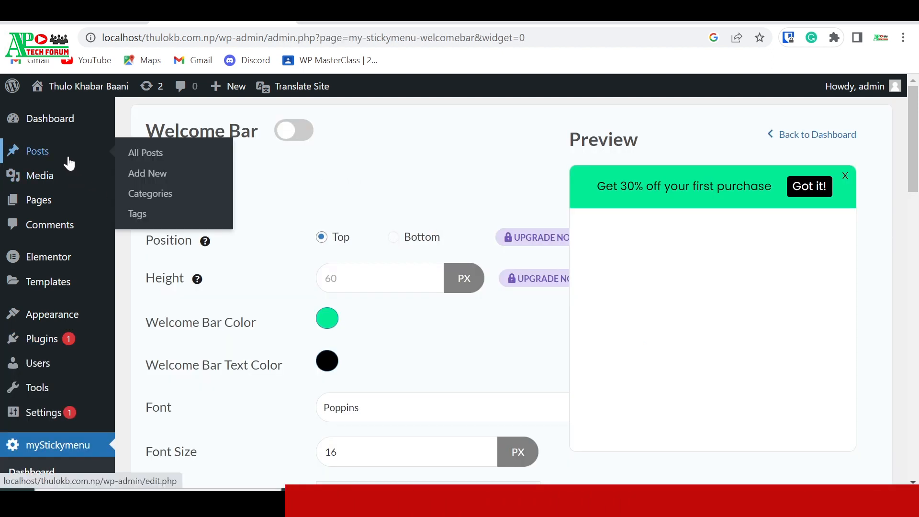
scroll(68, 163, "down", 1)
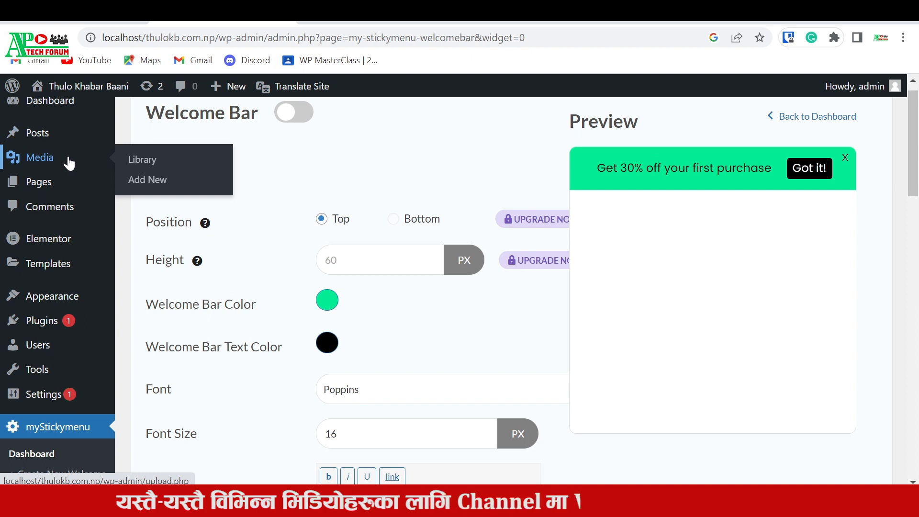
scroll(68, 163, "down", 3)
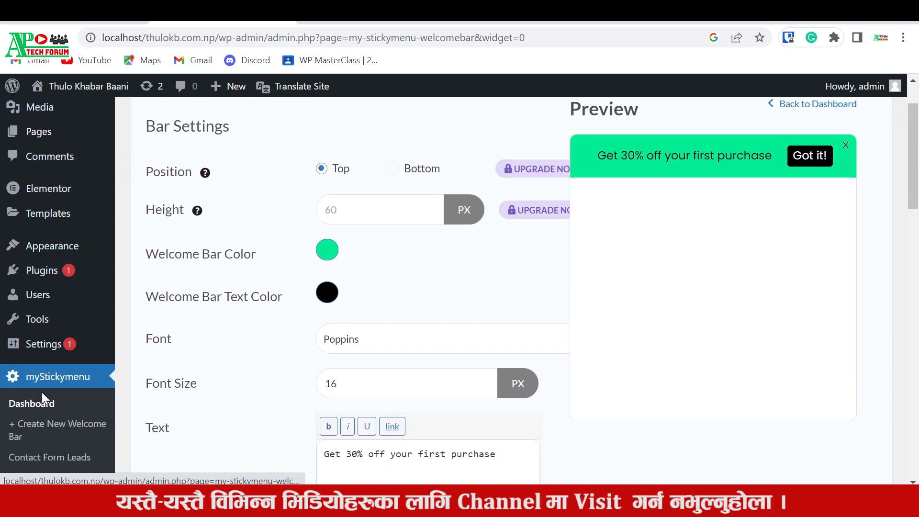
scroll(47, 284, "down", 4)
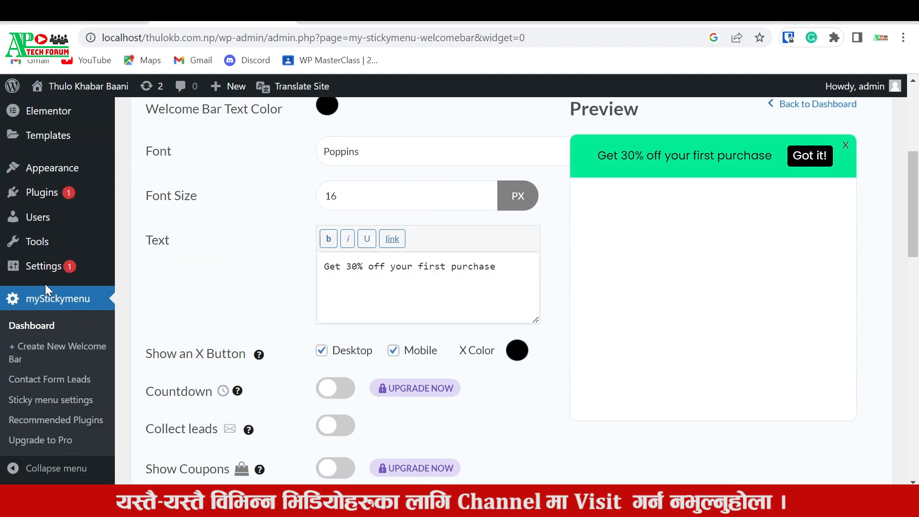
left_click(38, 405)
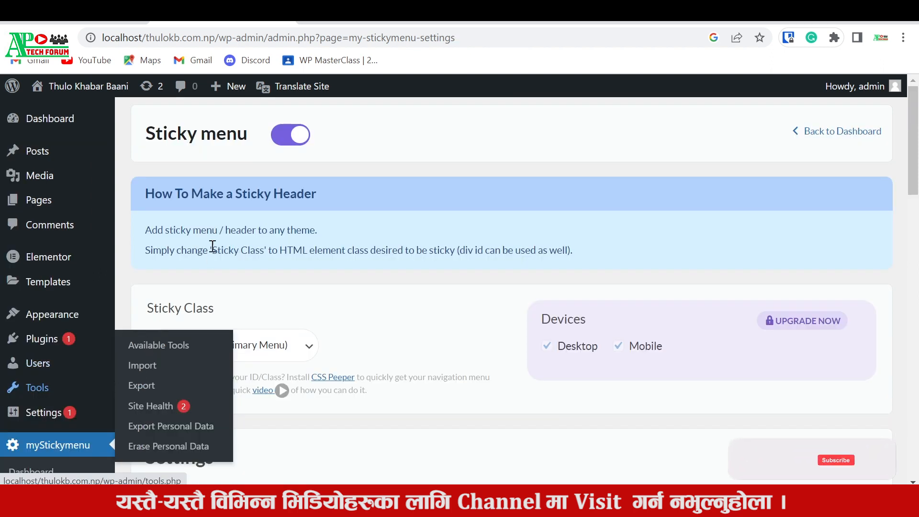
Make sure the sticky menu is switched on and choose Main Manu (Primary Menu) as its Sticky Class.
left_click(290, 141)
left_click(290, 142)
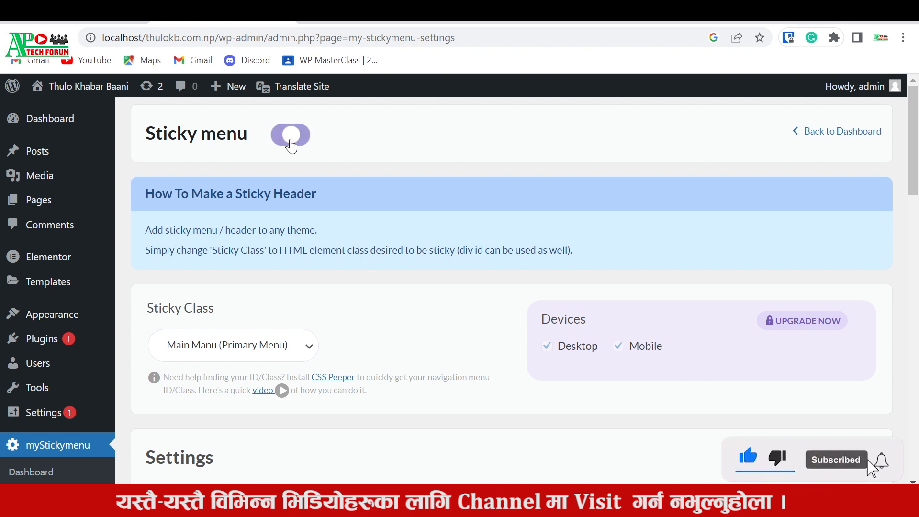
scroll(374, 208, "down", 2)
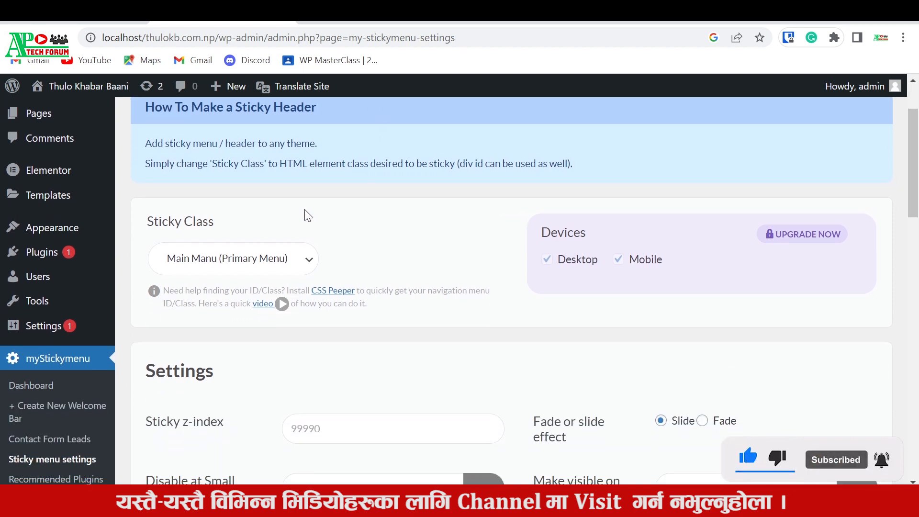
left_click(215, 265)
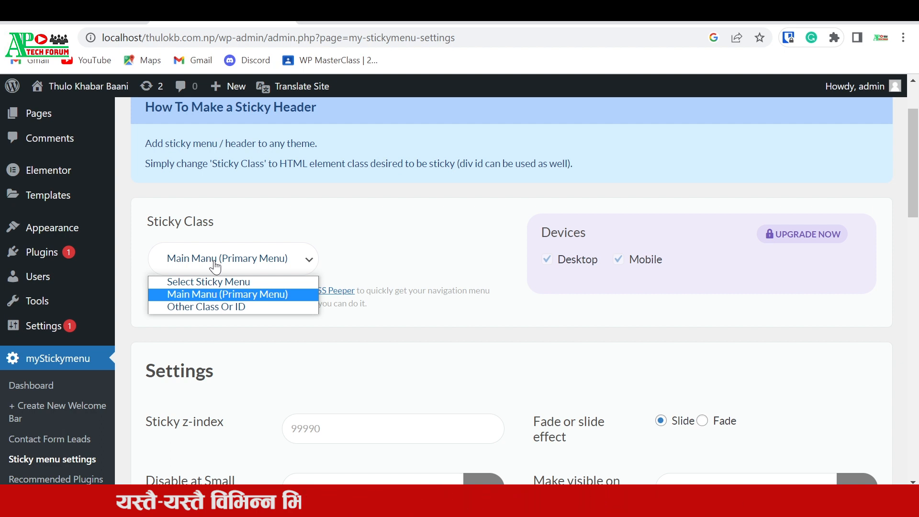
left_click(241, 293)
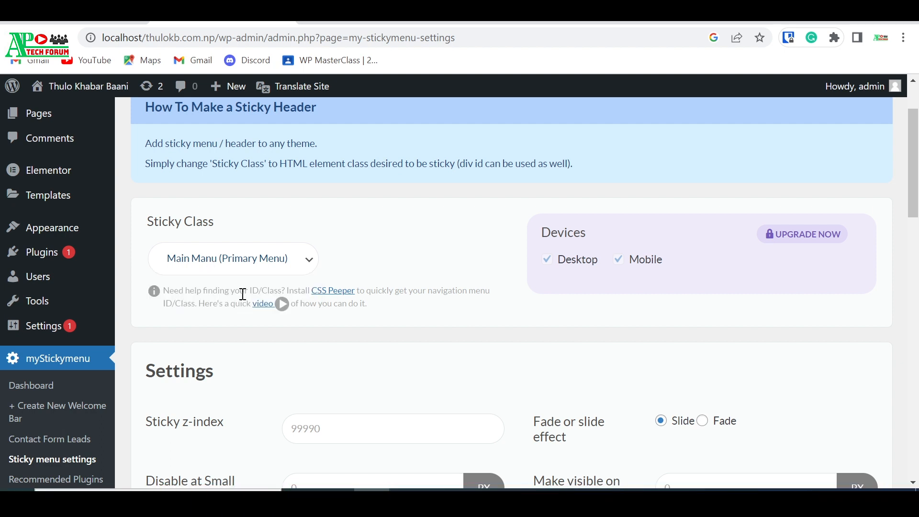
Look at the page in the other browser tab and return to the sticky menu settings.
scroll(318, 304, "down", 1)
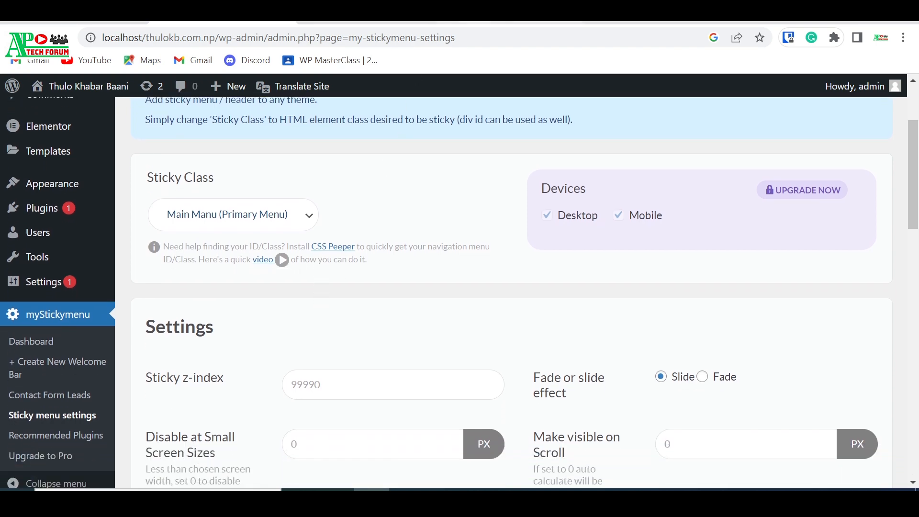
left_click(480, 16)
scroll(324, 238, "up", 1)
scroll(325, 238, "up", 5)
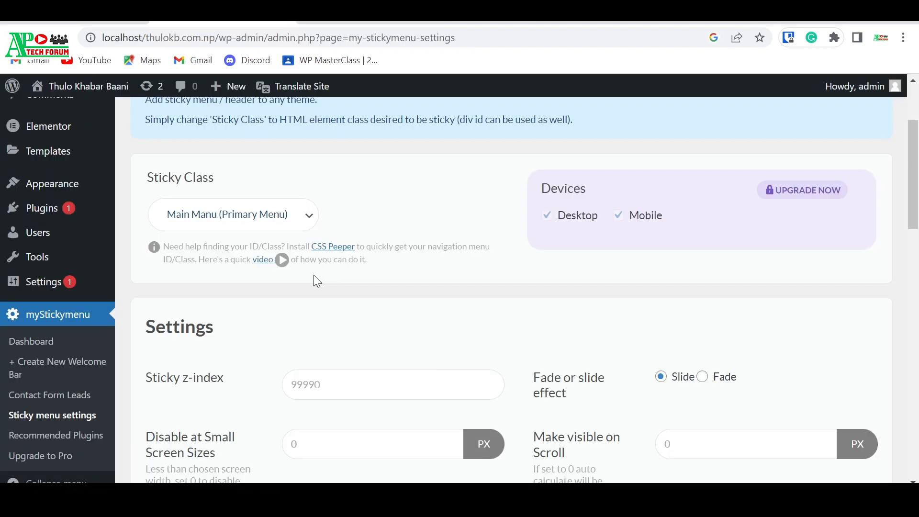
Set the Sticky Background Color of the sticky menu to white.
scroll(314, 275, "down", 1)
scroll(314, 278, "down", 3)
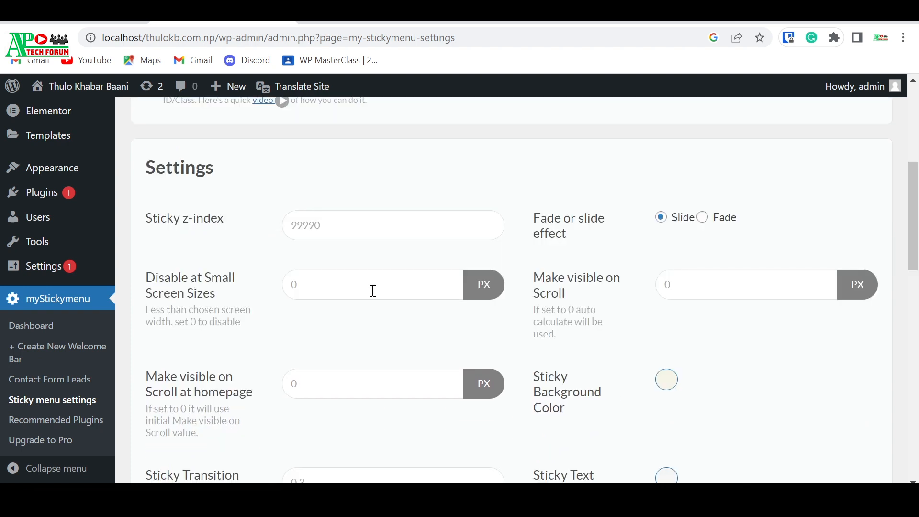
scroll(584, 343, "down", 2)
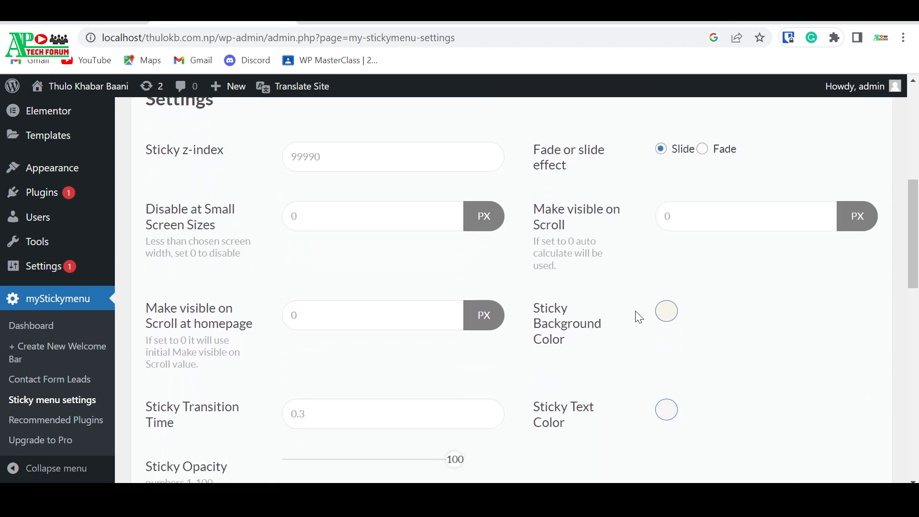
left_click(665, 314)
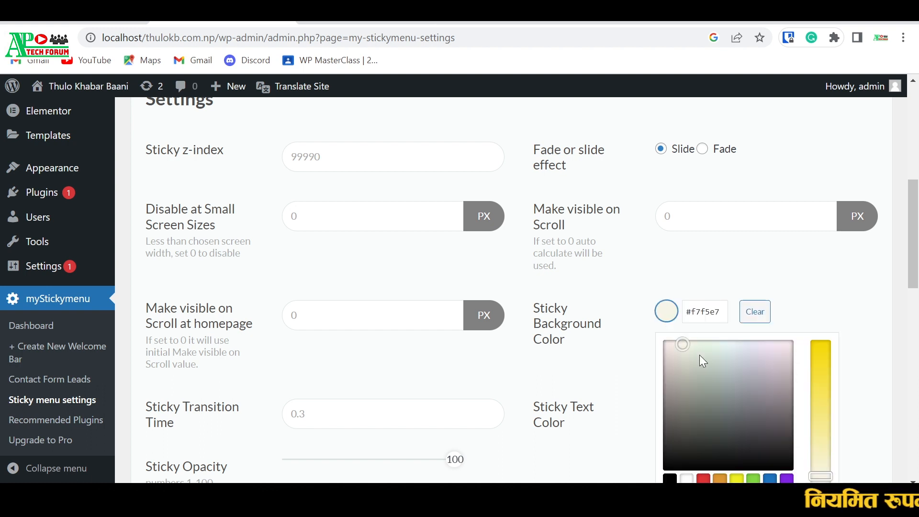
scroll(698, 355, "down", 1)
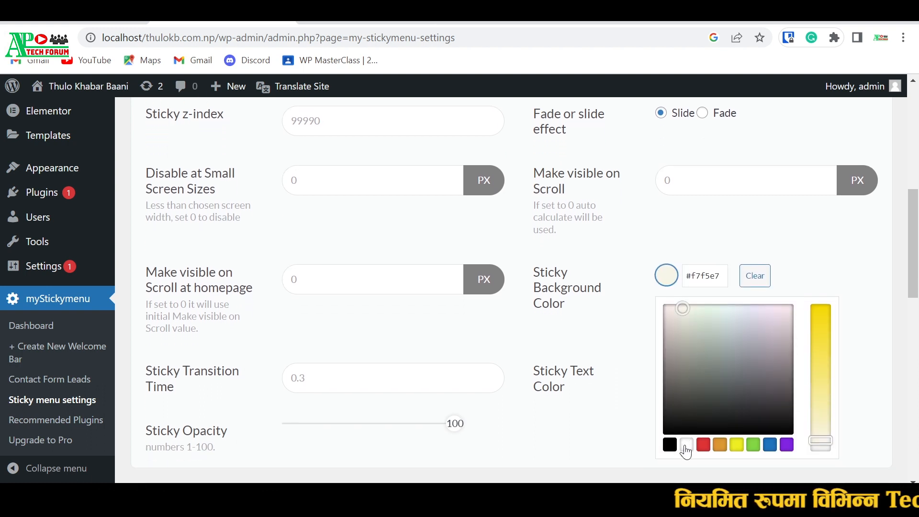
left_click(685, 445)
left_click(621, 390)
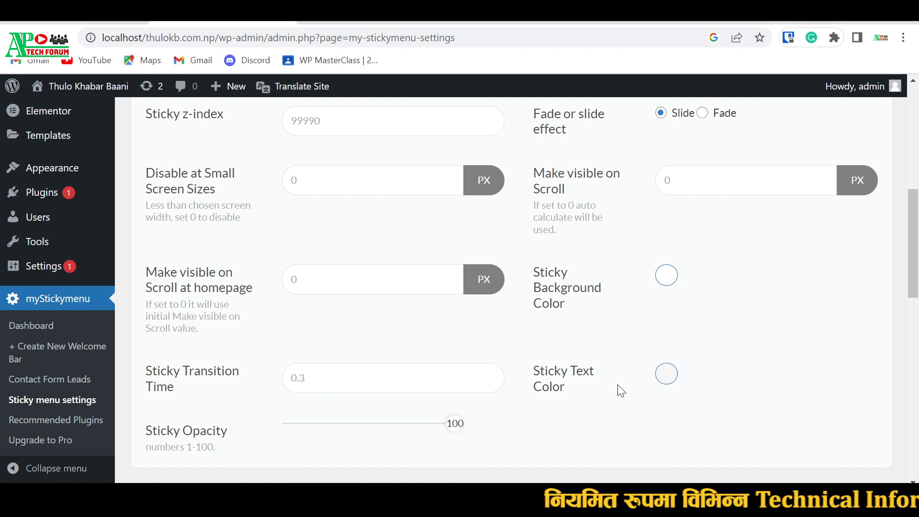
Set the Sticky Text Color of the sticky menu to black (#000000).
left_click(668, 378)
scroll(688, 418, "down", 3)
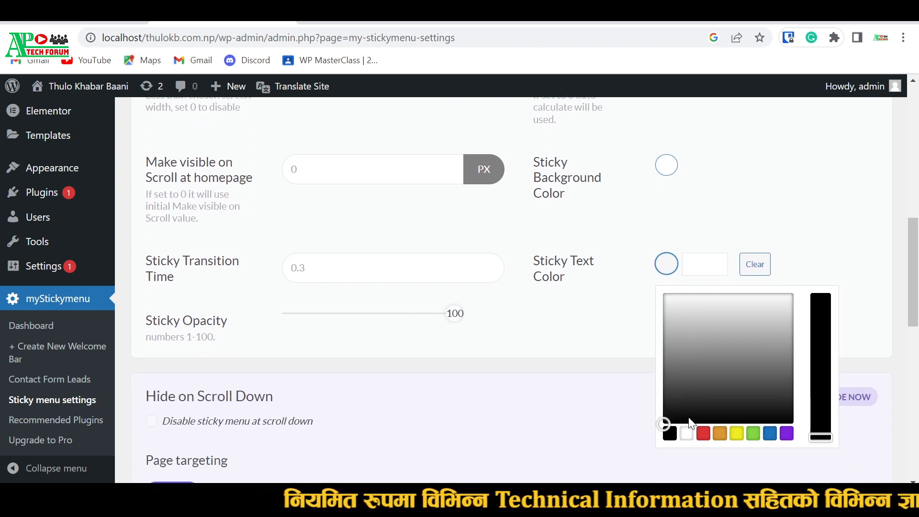
left_click(661, 388)
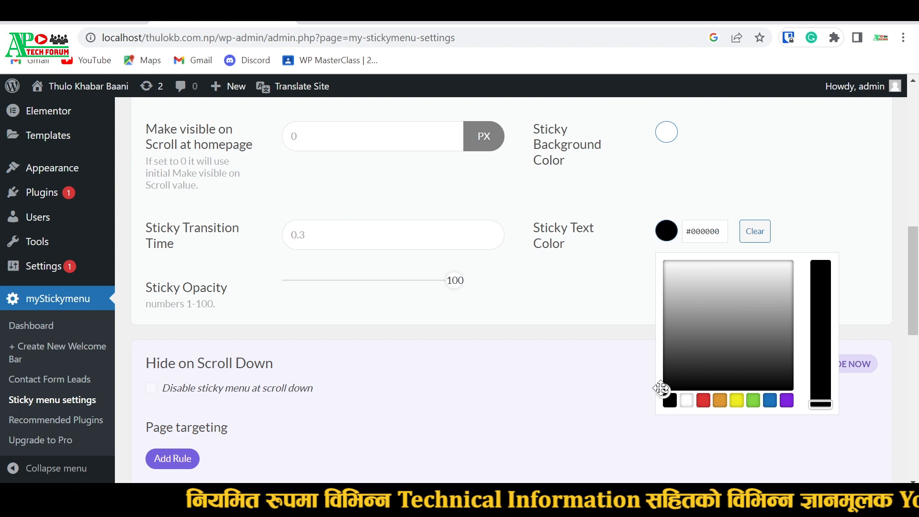
left_click(579, 274)
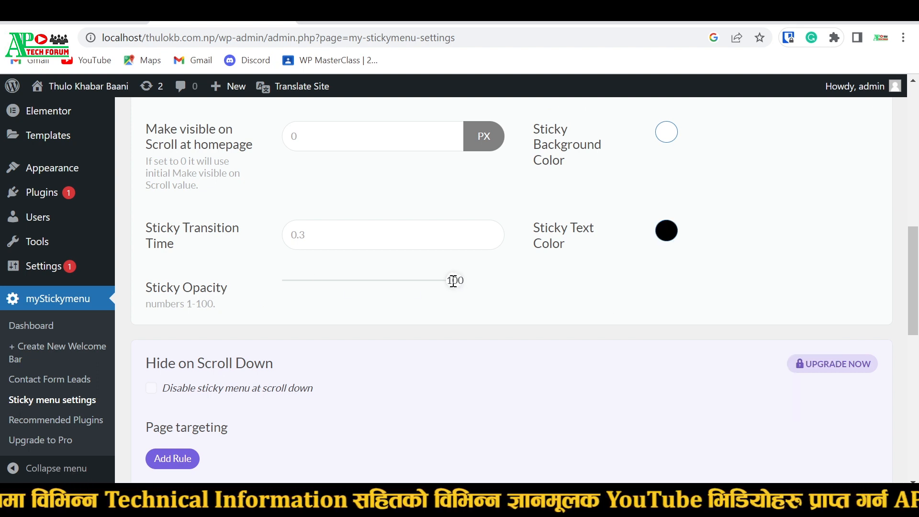
Leave the remaining options as they are and save the sticky menu settings.
scroll(491, 283, "down", 1)
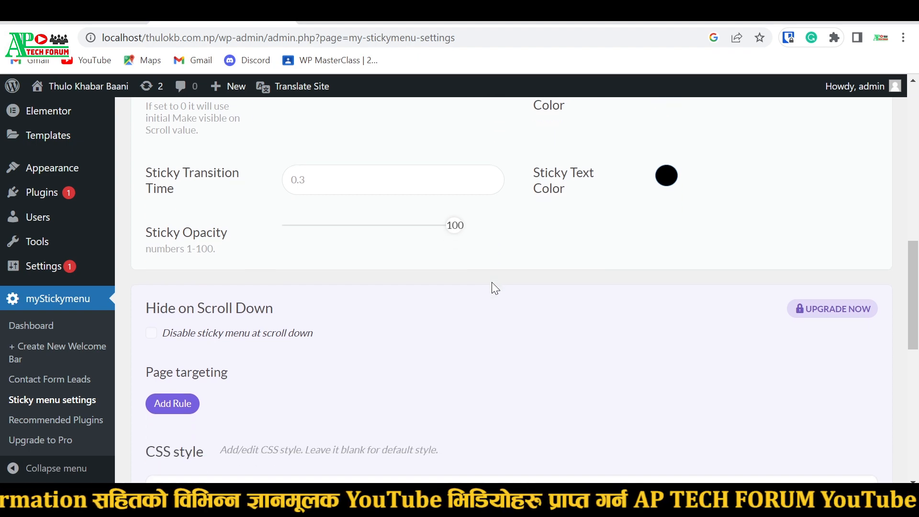
scroll(491, 283, "down", 6)
scroll(491, 283, "down", 3)
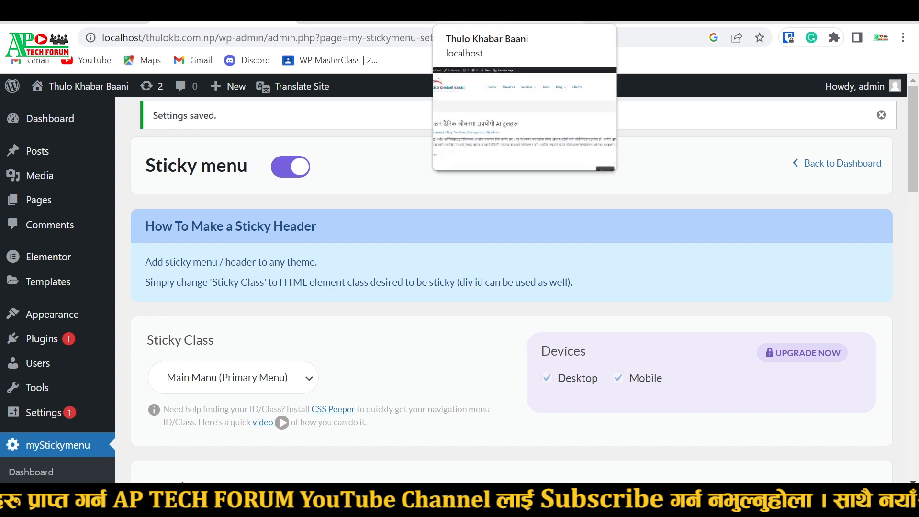
Switch to the site's home page in the other browser tab and check how the main menu behaves while scrolling.
left_click(443, 23)
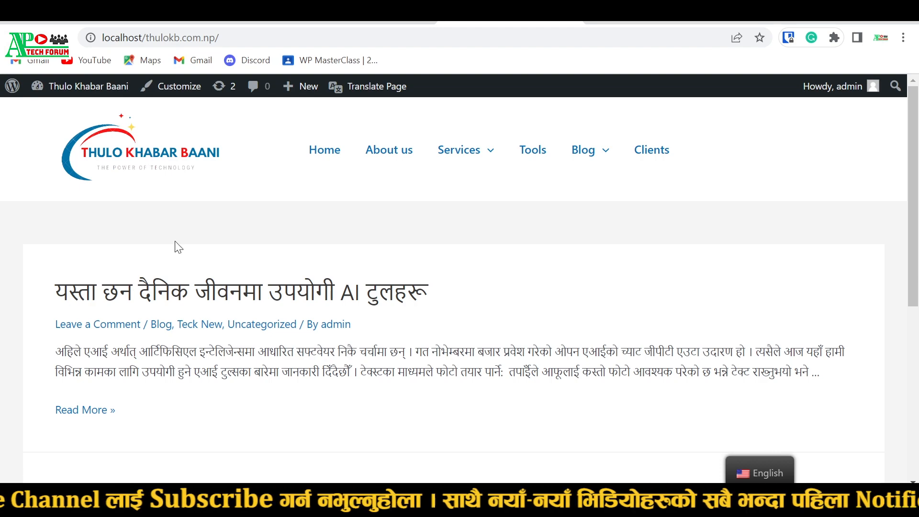
scroll(261, 363, "down", 7)
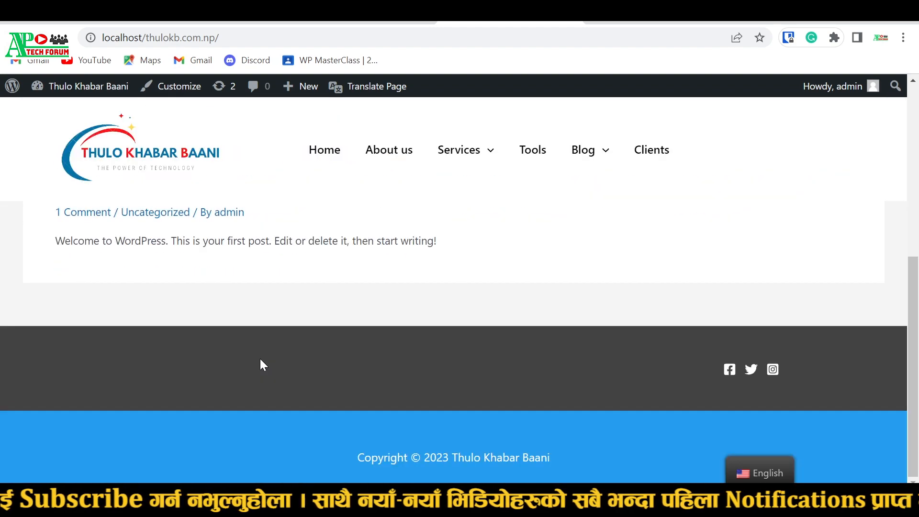
scroll(260, 358, "up", 5)
scroll(260, 357, "down", 5)
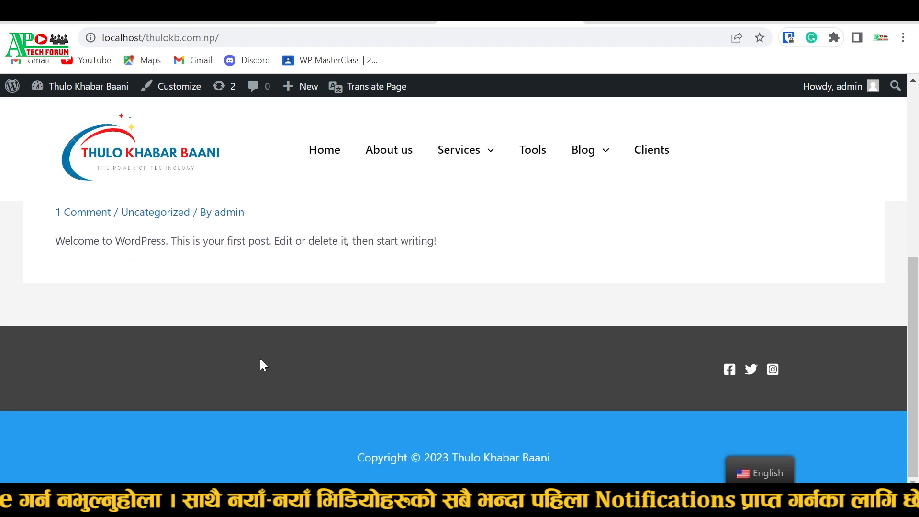
mouse_move(497, 158)
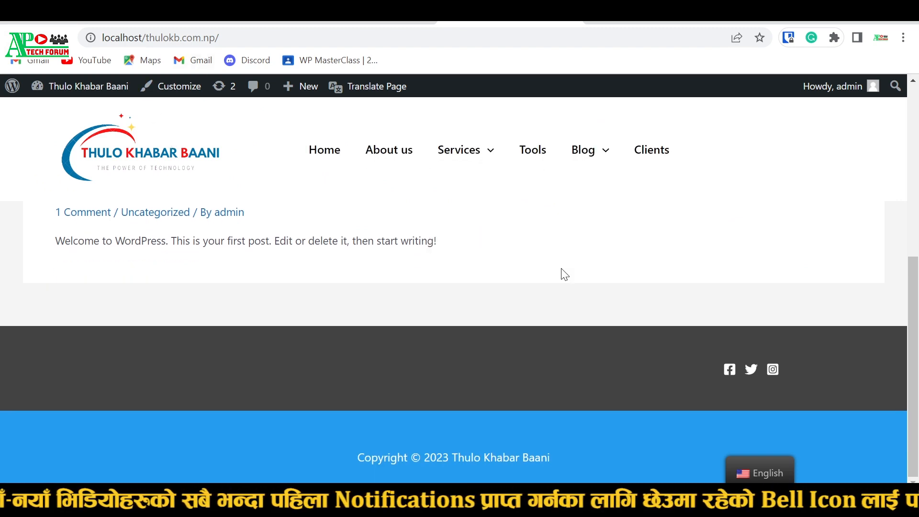
scroll(565, 274, "up", 5)
scroll(565, 274, "down", 5)
scroll(564, 274, "up", 5)
scroll(564, 274, "down", 5)
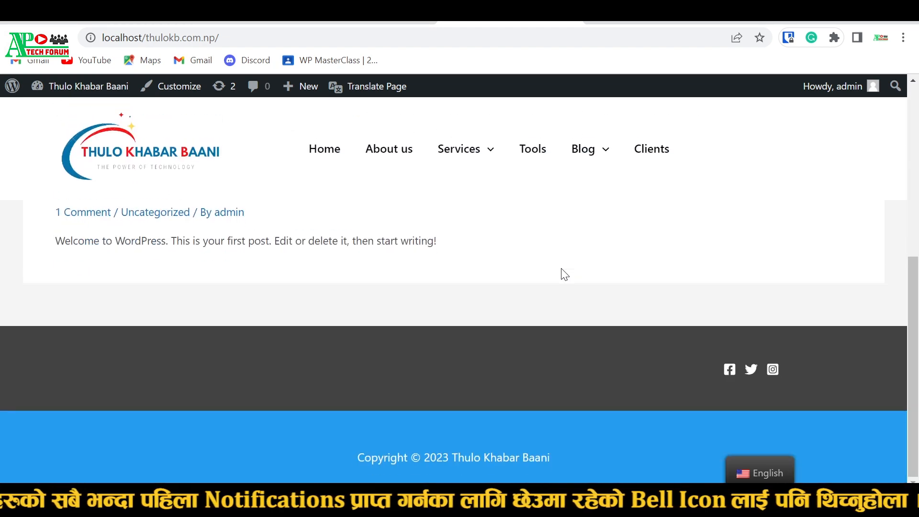
scroll(564, 274, "up", 5)
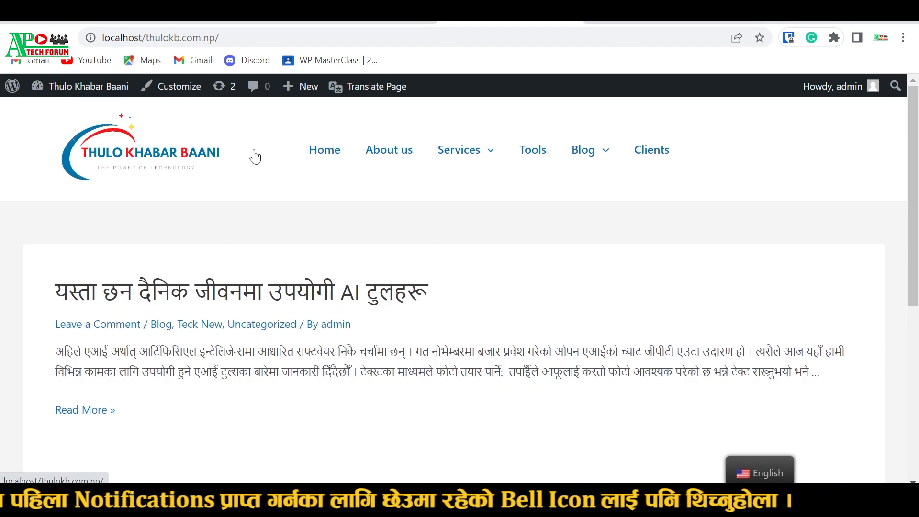
scroll(358, 184, "down", 1)
scroll(359, 184, "up", 1)
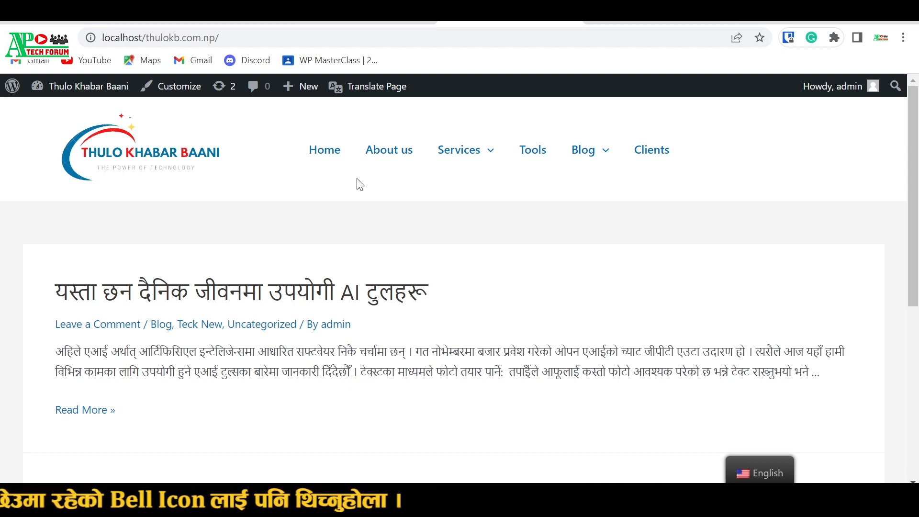
scroll(358, 184, "down", 1)
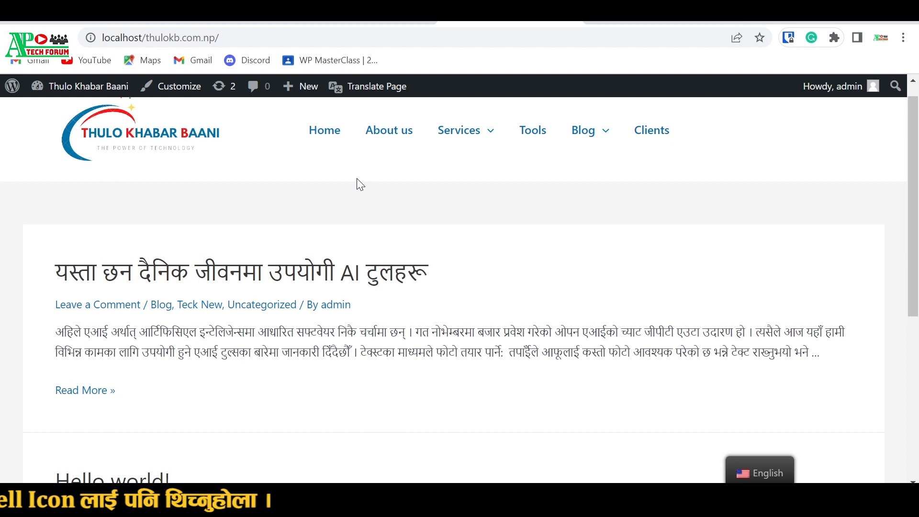